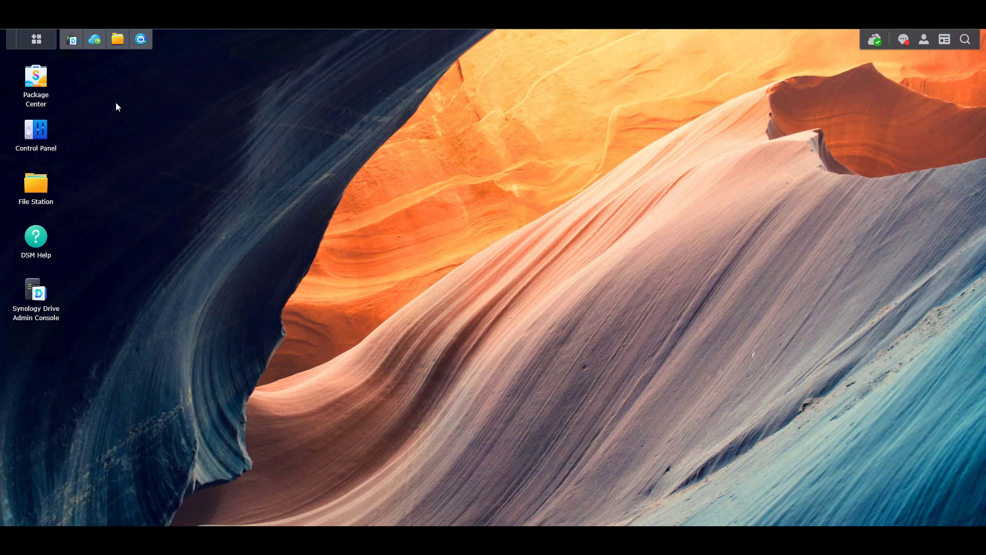
Open the Drive clients list and check TestFile1.txt in the NAS Drive folder.
{"action": "left_click", "coordinate": [72, 41]}
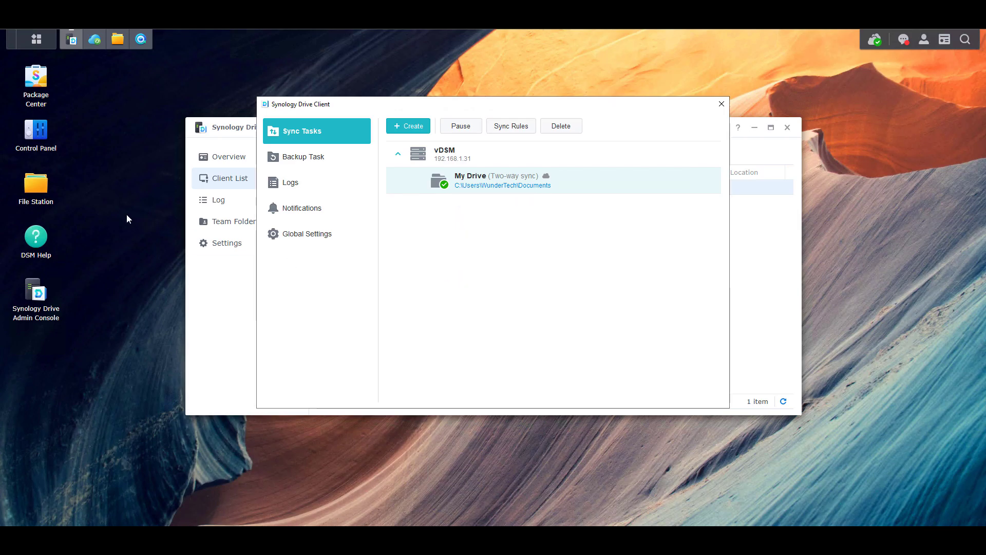
{"action": "left_click", "coordinate": [117, 41]}
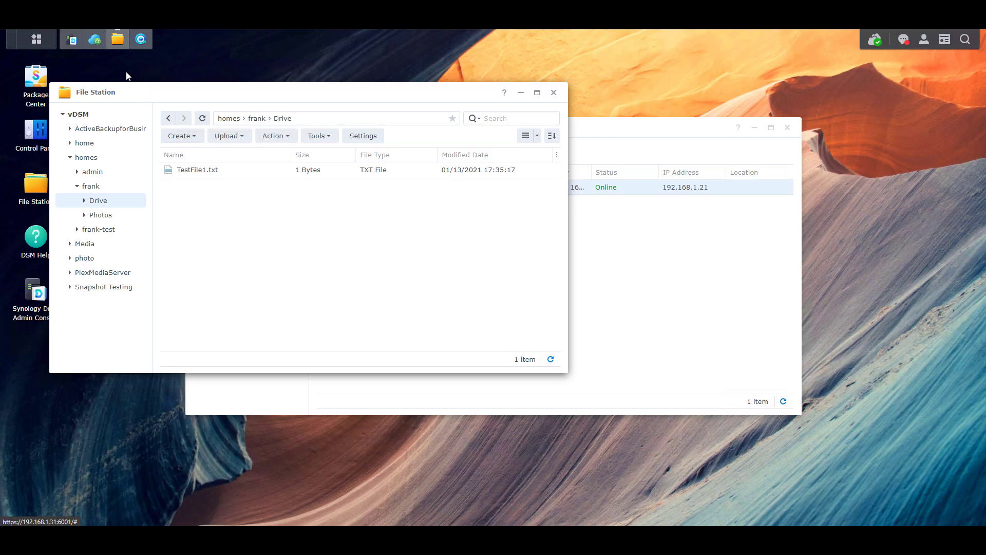
{"action": "left_click", "coordinate": [117, 40]}
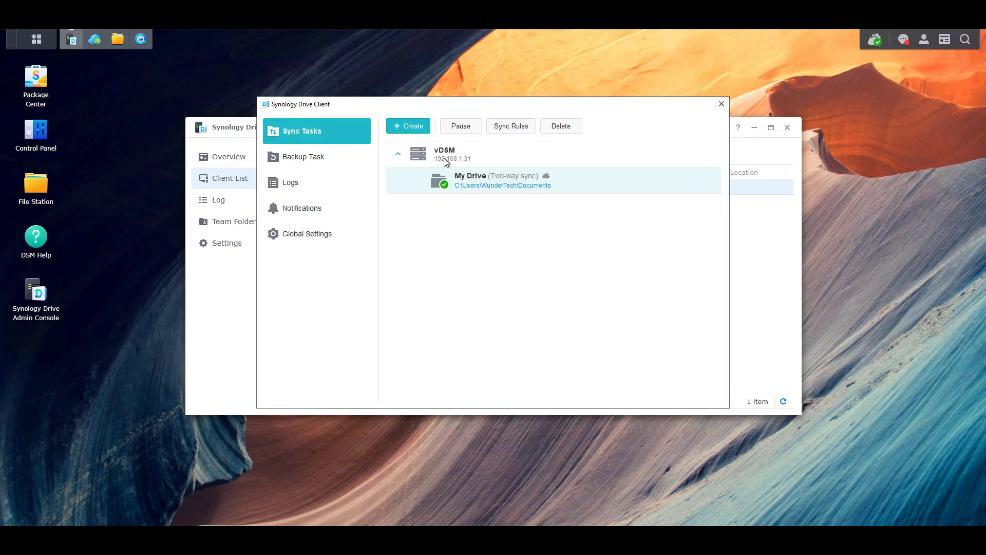
Review the My Drive task's Sync Mode options without changes, then close Synology Drive Client.
{"action": "left_click", "coordinate": [517, 127]}
{"action": "left_click", "coordinate": [492, 150]}
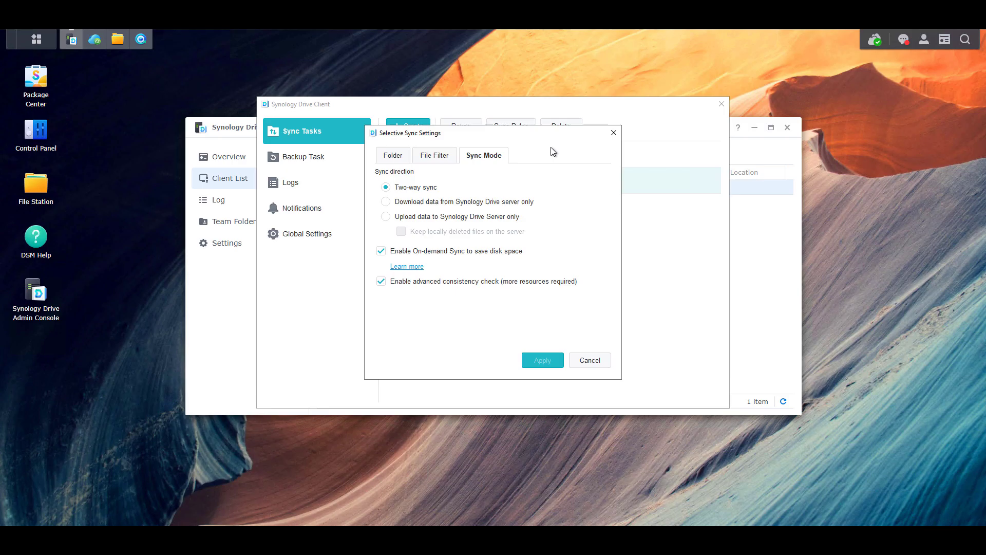
{"action": "left_click", "coordinate": [613, 133]}
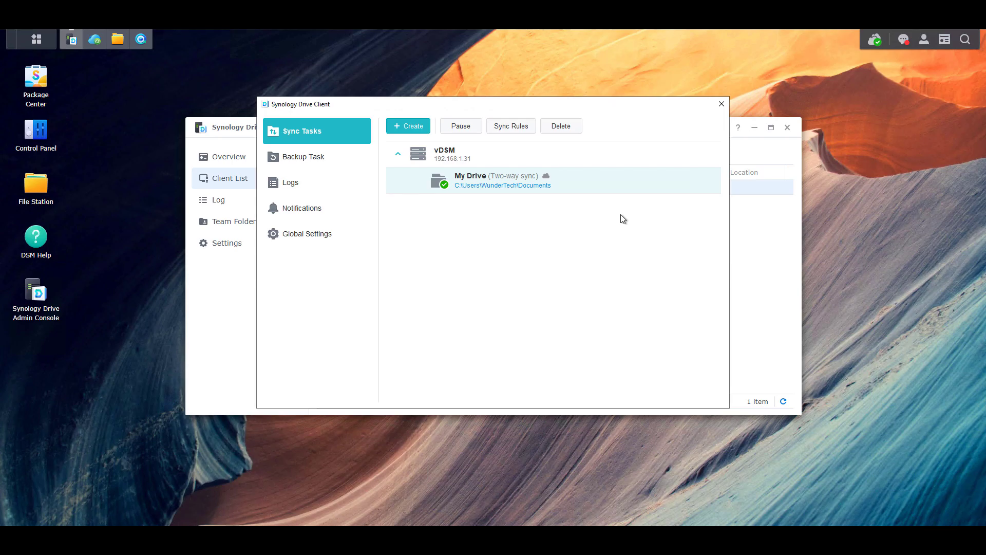
{"action": "left_click", "coordinate": [721, 105]}
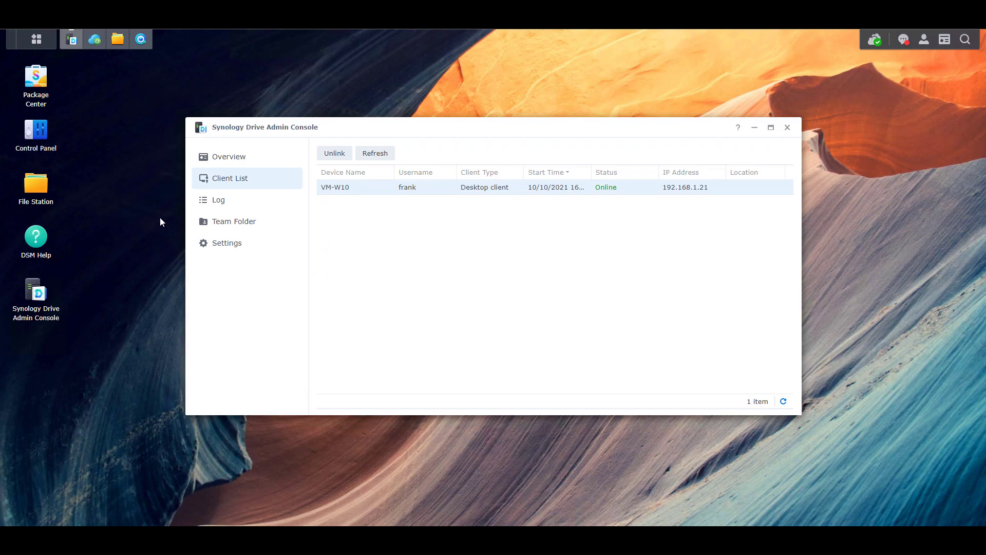
Show the Drive team folders, with My Drive enabled and keeping 32 versions.
{"action": "left_click", "coordinate": [216, 222]}
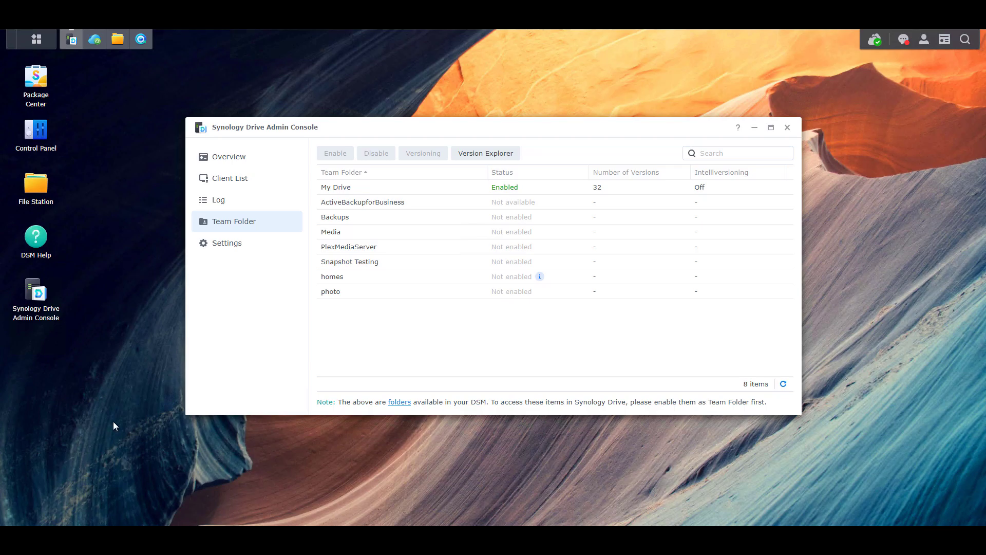
Free up TestFile1.txt's local copy in Documents, then reopen it on demand in Notepad.
{"action": "left_click", "coordinate": [78, 516]}
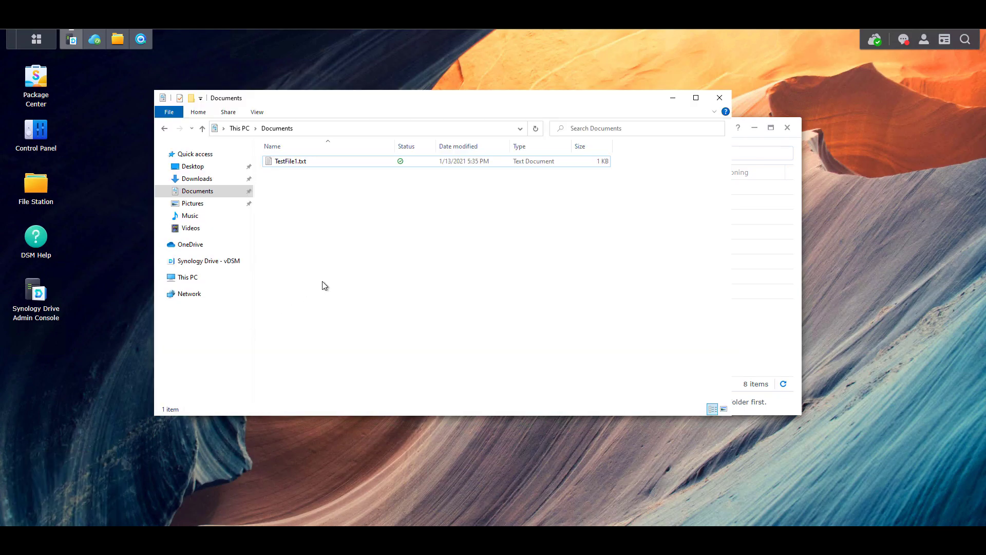
{"action": "right_click", "coordinate": [327, 162]}
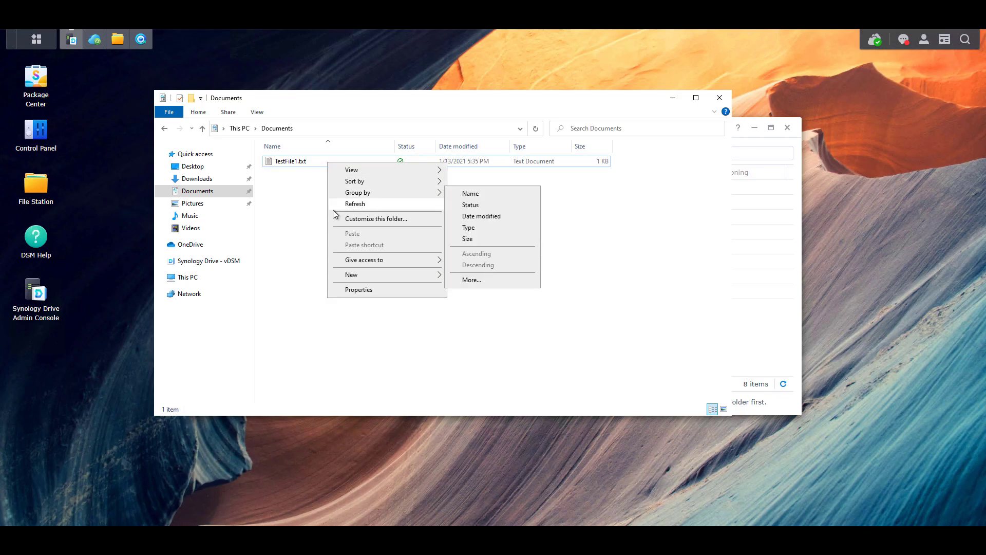
{"action": "left_click", "coordinate": [316, 166]}
{"action": "left_click", "coordinate": [322, 164]}
{"action": "right_click", "coordinate": [322, 163]}
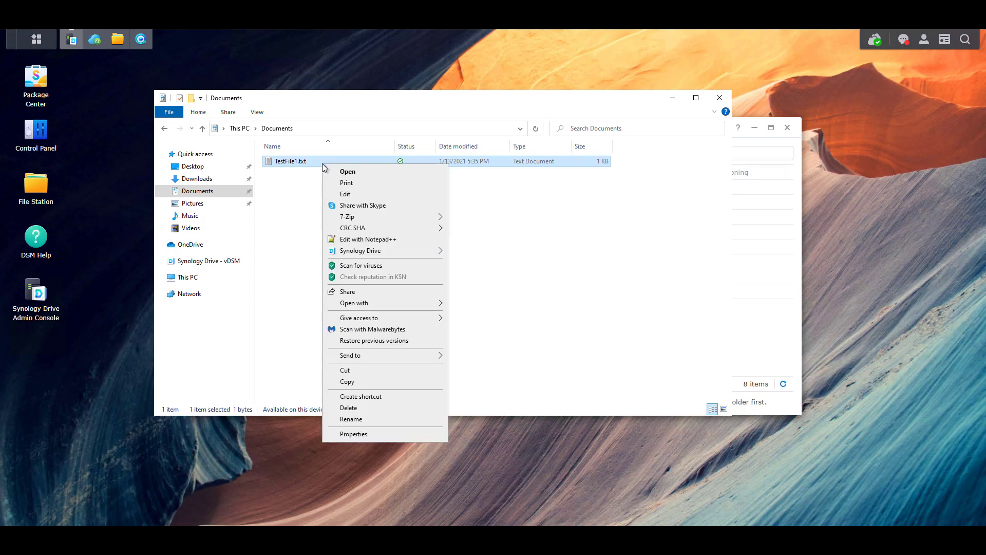
{"action": "mouse_move", "coordinate": [436, 250]}
{"action": "left_click", "coordinate": [481, 289]}
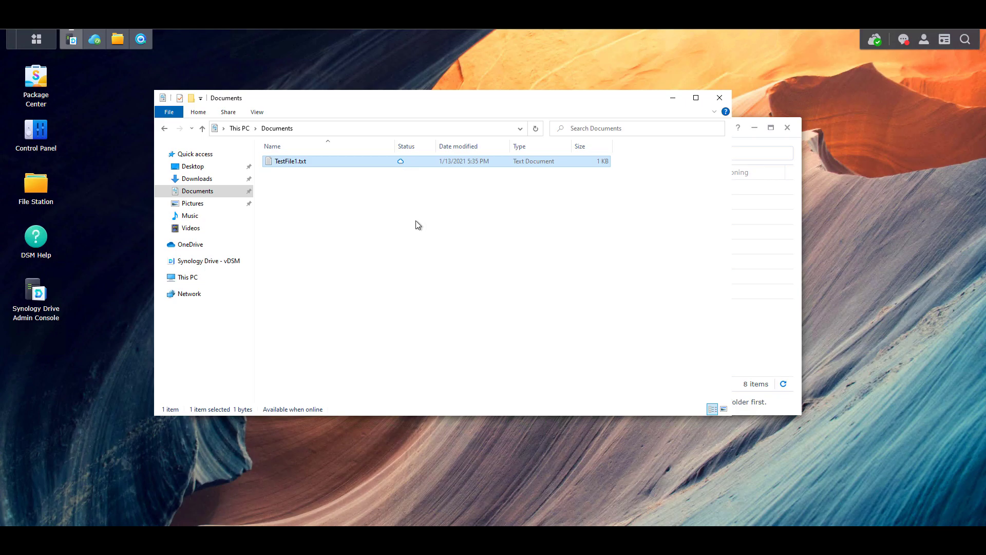
{"action": "double_click", "coordinate": [343, 165]}
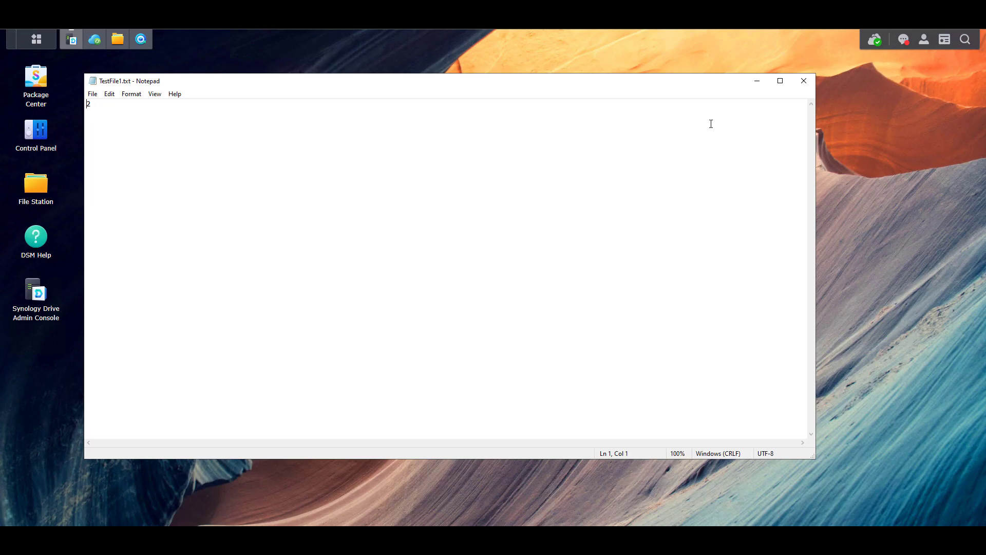
{"action": "left_click", "coordinate": [804, 81]}
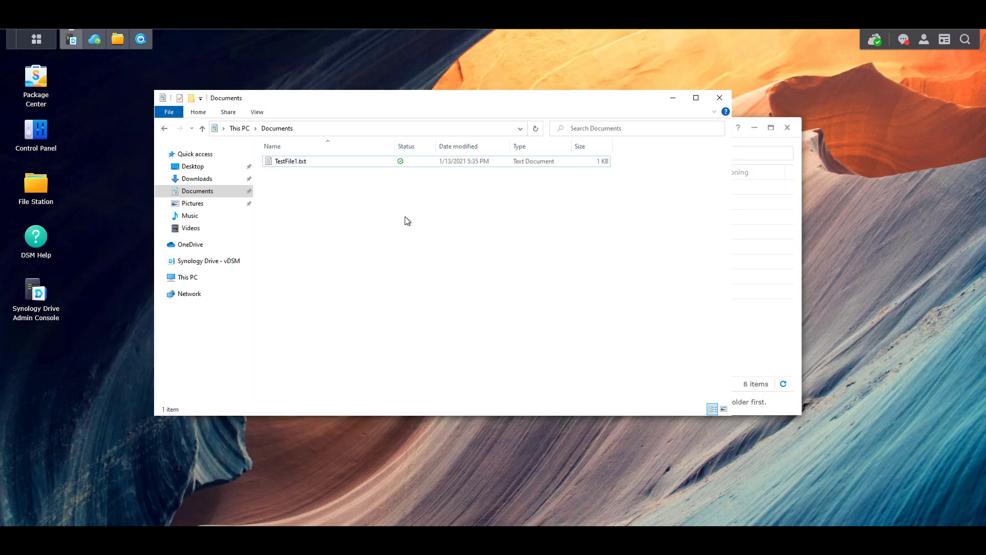
Set TestFile1.txt to stay always available on this device.
{"action": "left_click", "coordinate": [319, 161]}
{"action": "right_click", "coordinate": [322, 161]}
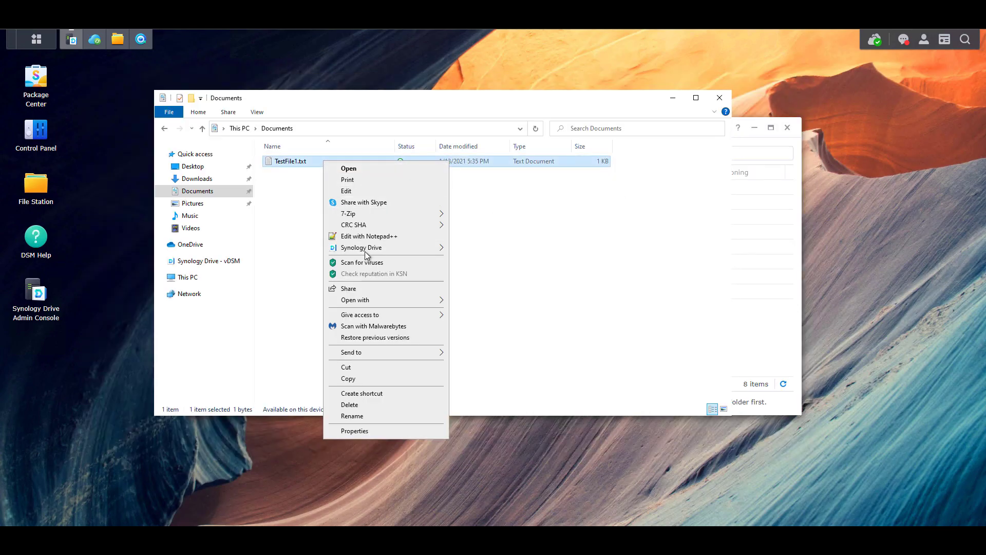
{"action": "mouse_move", "coordinate": [366, 254]}
{"action": "left_click", "coordinate": [498, 274]}
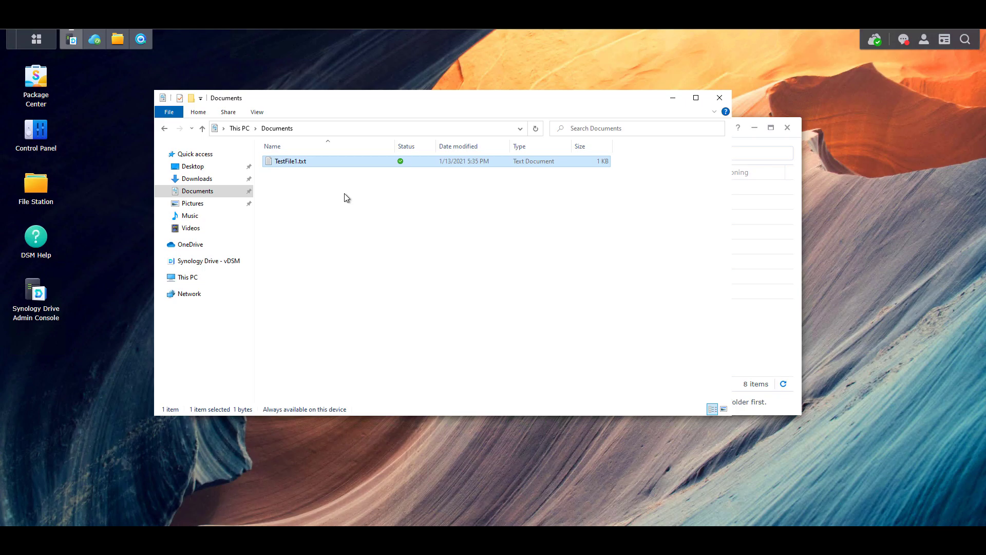
{"action": "left_click", "coordinate": [359, 215]}
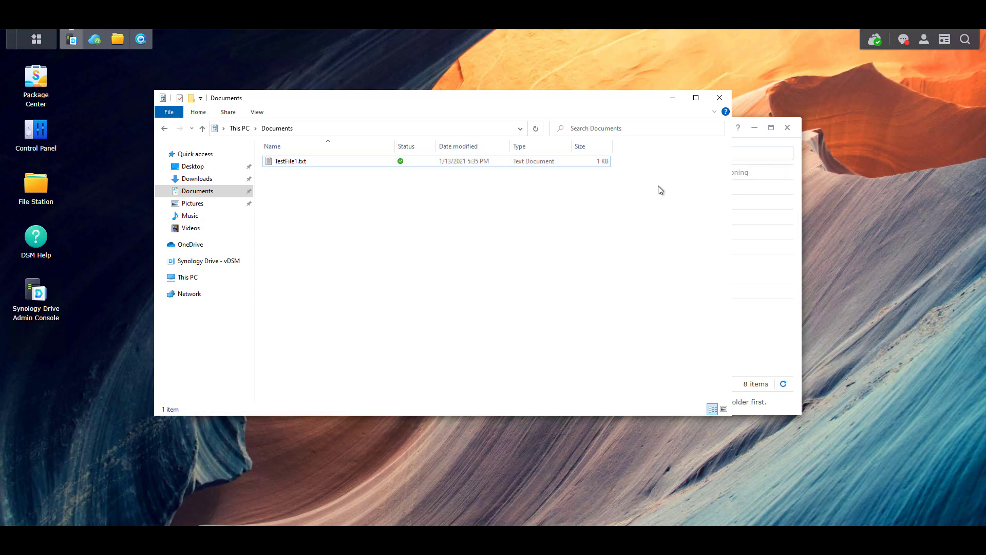
Open Cloud Sync's task list showing /homes/frank/Drive syncing to Google Drive's /Cloud Sync.
{"action": "left_click", "coordinate": [754, 127]}
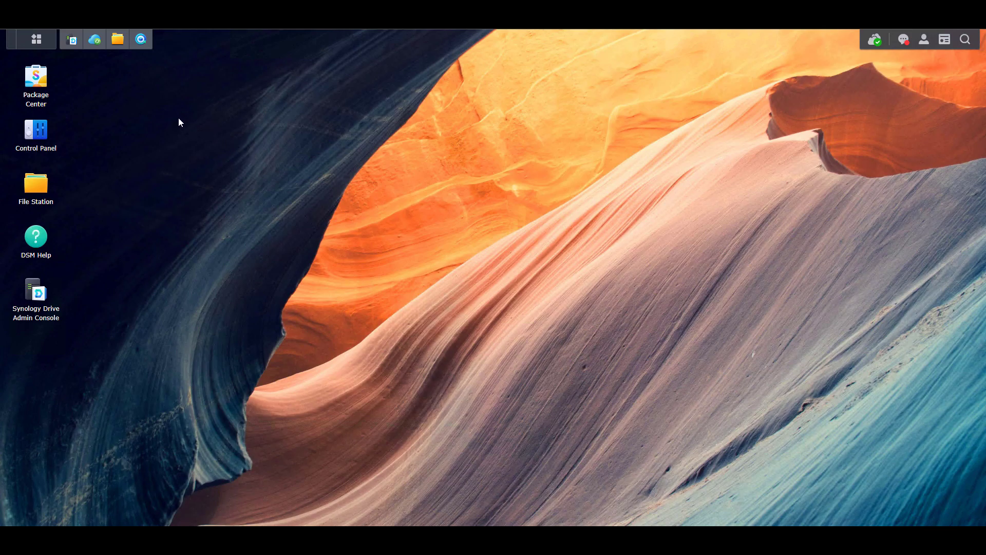
{"action": "left_click", "coordinate": [97, 41]}
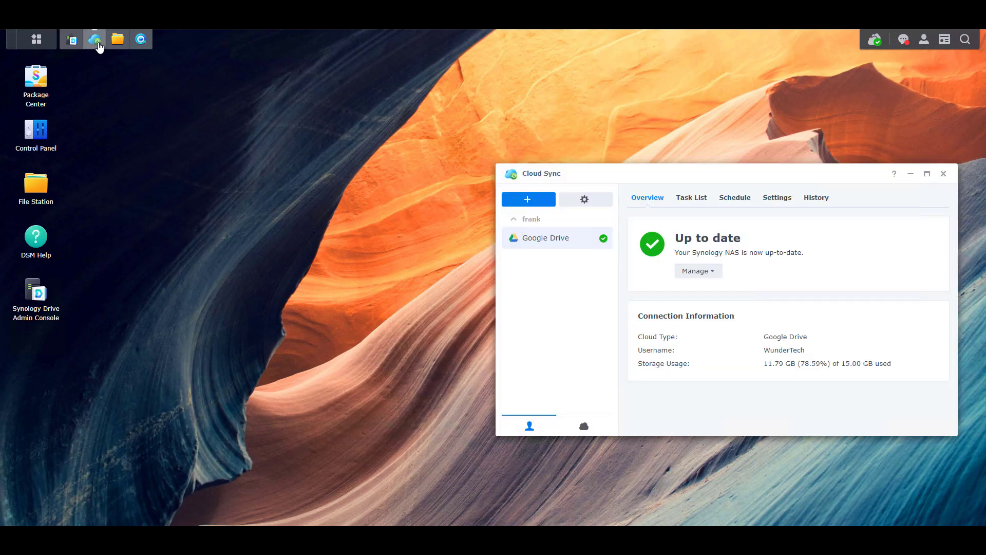
{"action": "left_click", "coordinate": [699, 199]}
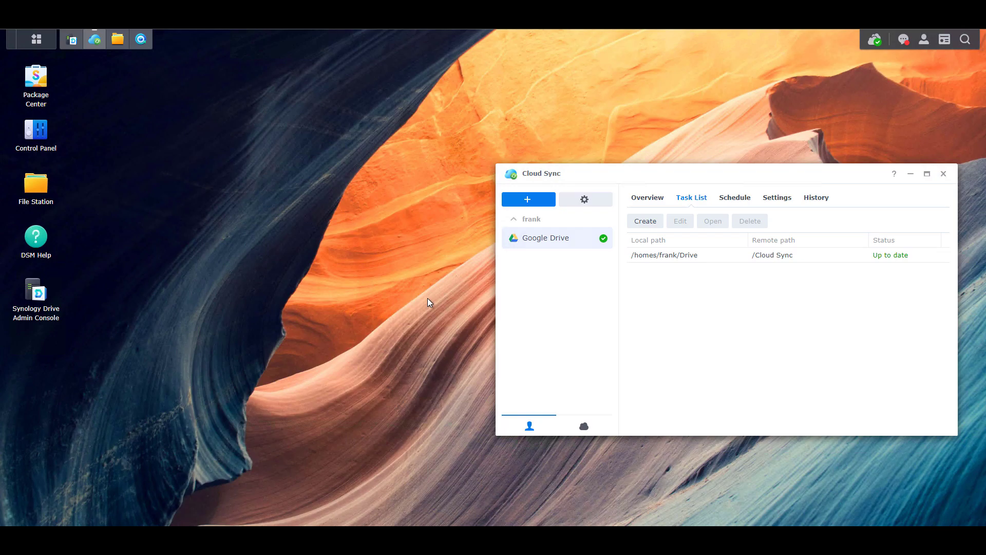
Open File Station at homes > frank > Drive and open the Google Drive task's settings.
{"action": "left_click", "coordinate": [122, 49]}
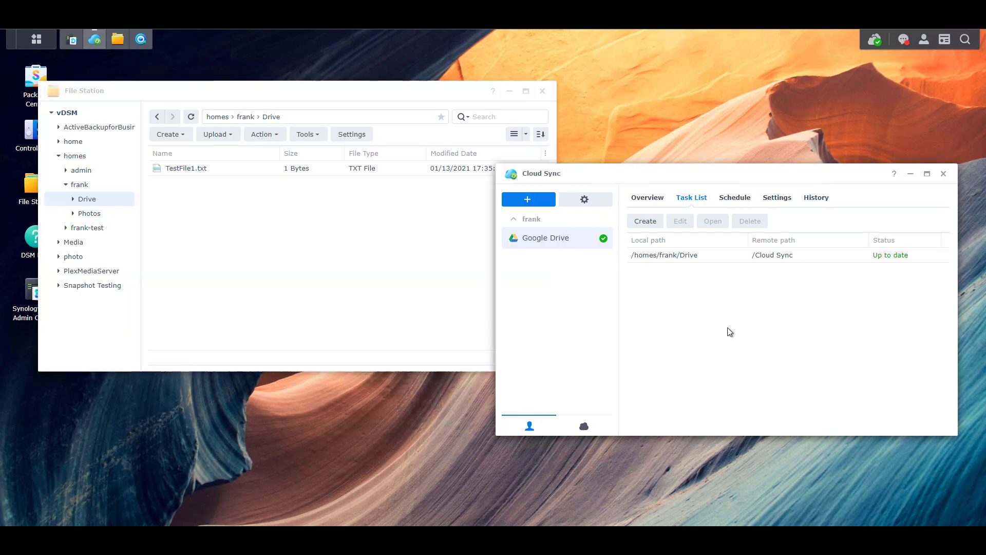
{"action": "left_click", "coordinate": [729, 332]}
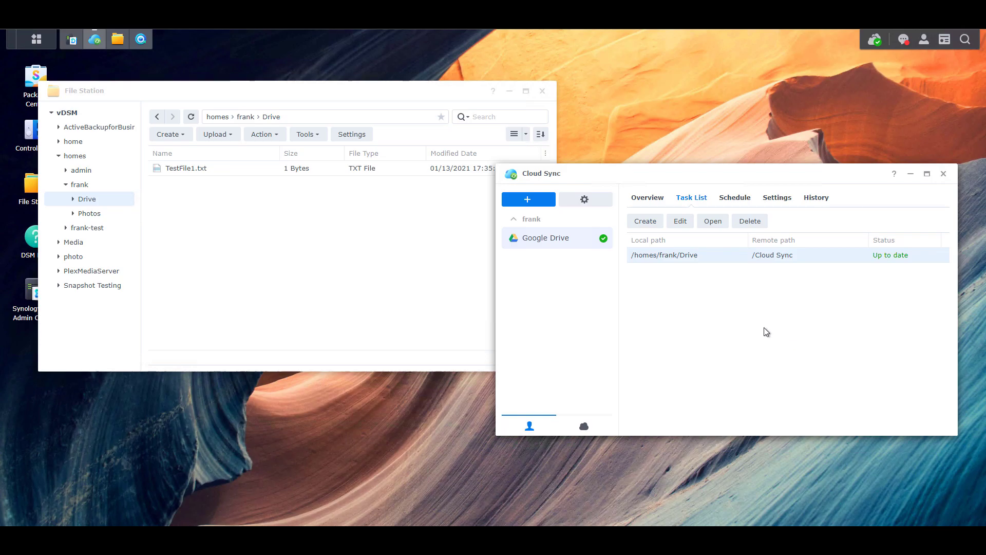
{"action": "left_click", "coordinate": [680, 222]}
{"action": "mouse_move", "coordinate": [736, 238]}
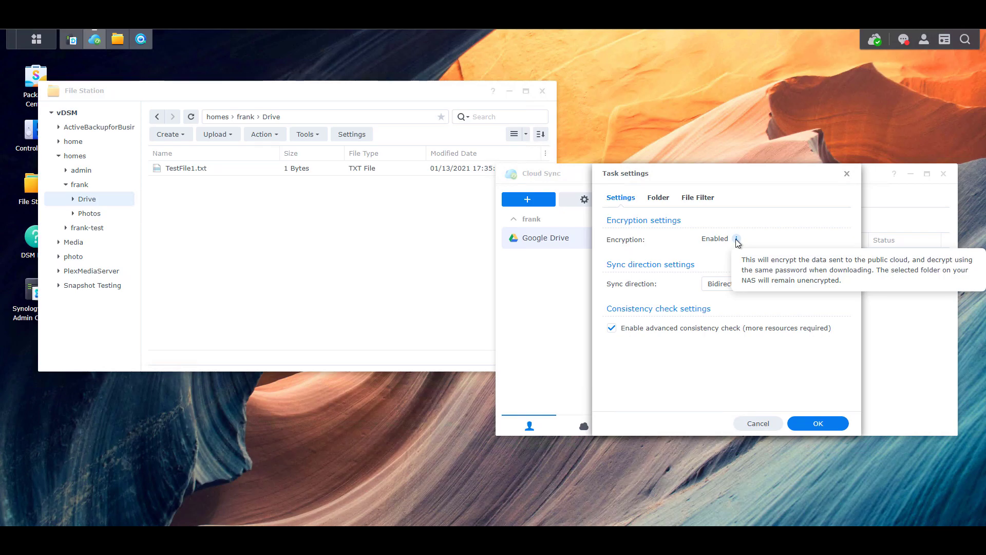
Cancel the task settings and view Hyper Backup's Documents backup status, 402.01 MB stored.
{"action": "left_click", "coordinate": [757, 422]}
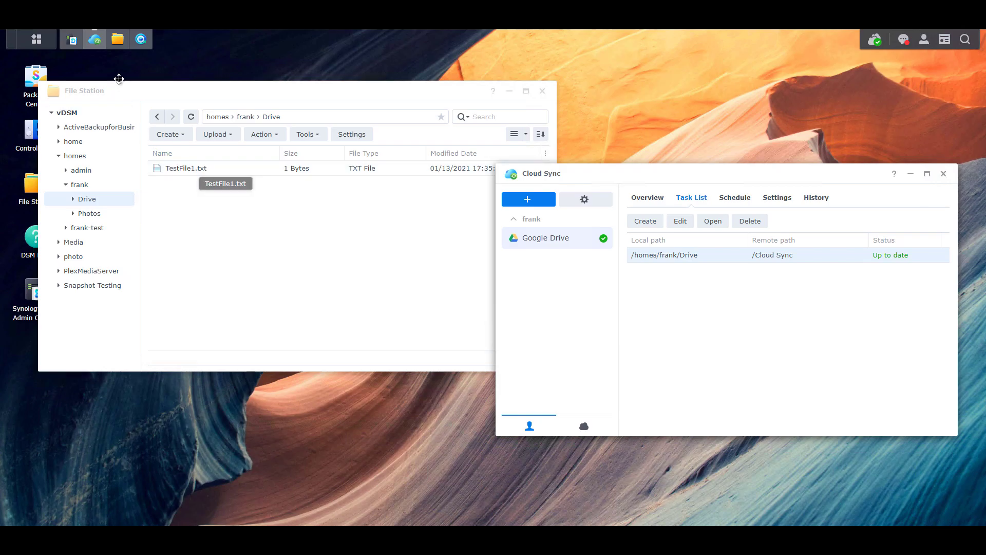
{"action": "left_click", "coordinate": [141, 40]}
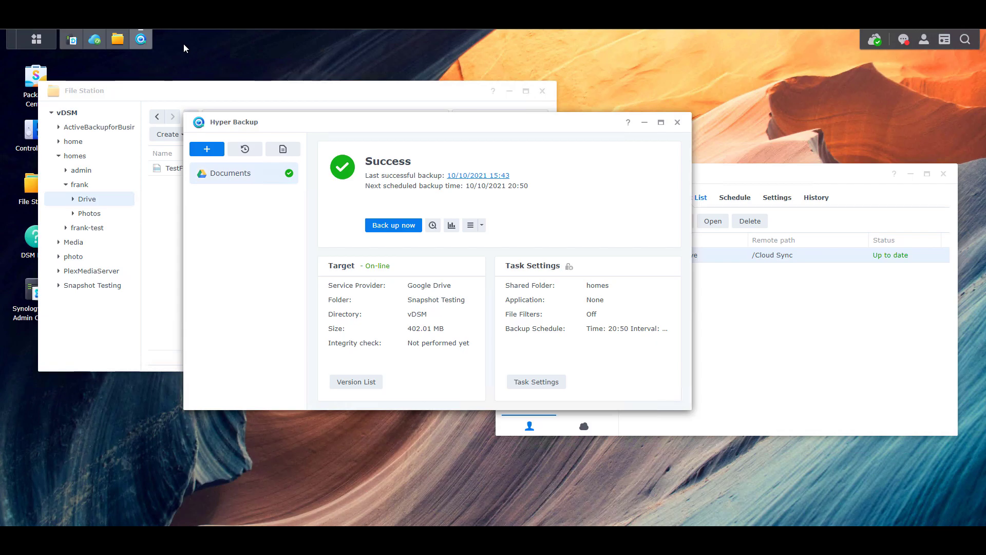
Drag TestFile2.txt and TestFile3.txt from the desktop into the Documents folder.
{"action": "left_click", "coordinate": [141, 39]}
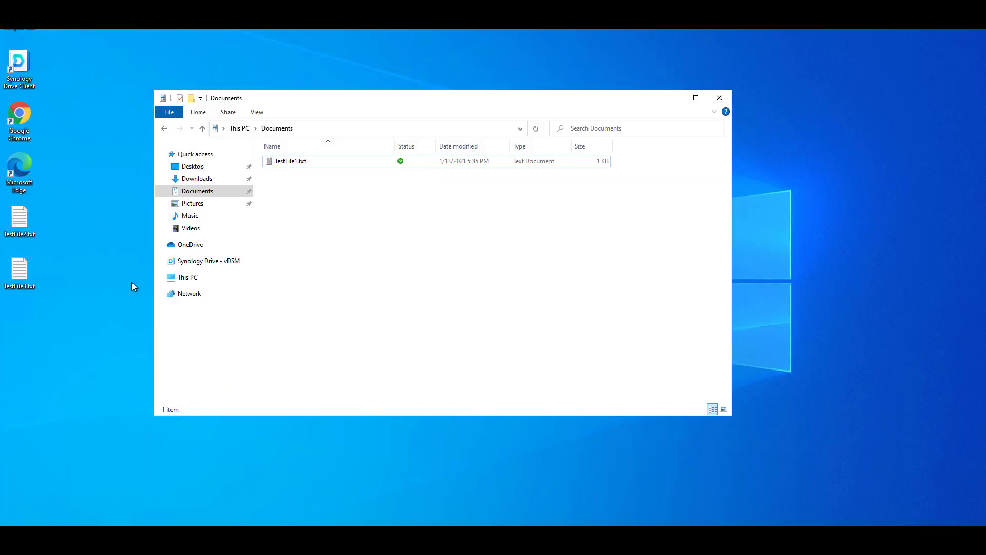
{"action": "left_click_drag", "start_coordinate": [63, 211], "coordinate": [5, 289]}
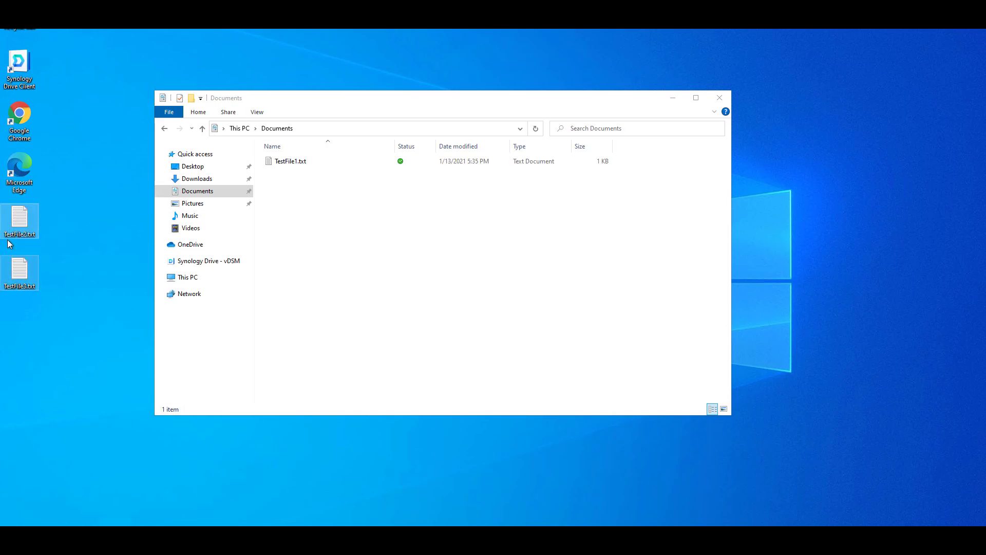
{"action": "left_click_drag", "start_coordinate": [16, 227], "coordinate": [344, 242]}
{"action": "left_click", "coordinate": [364, 268]}
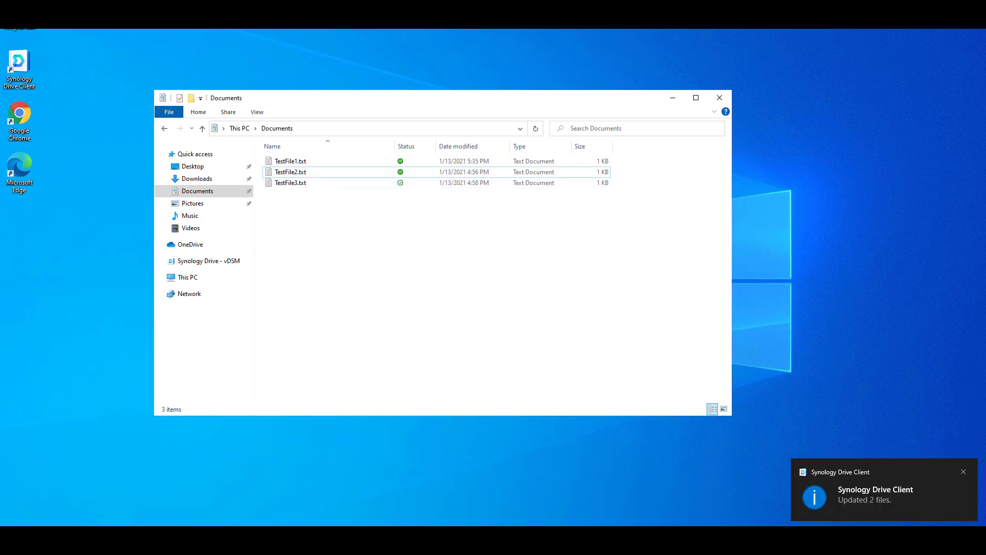
Refresh the Drive folder in File Station and check Cloud Sync's upload history for the test files.
{"action": "left_click", "coordinate": [55, 488]}
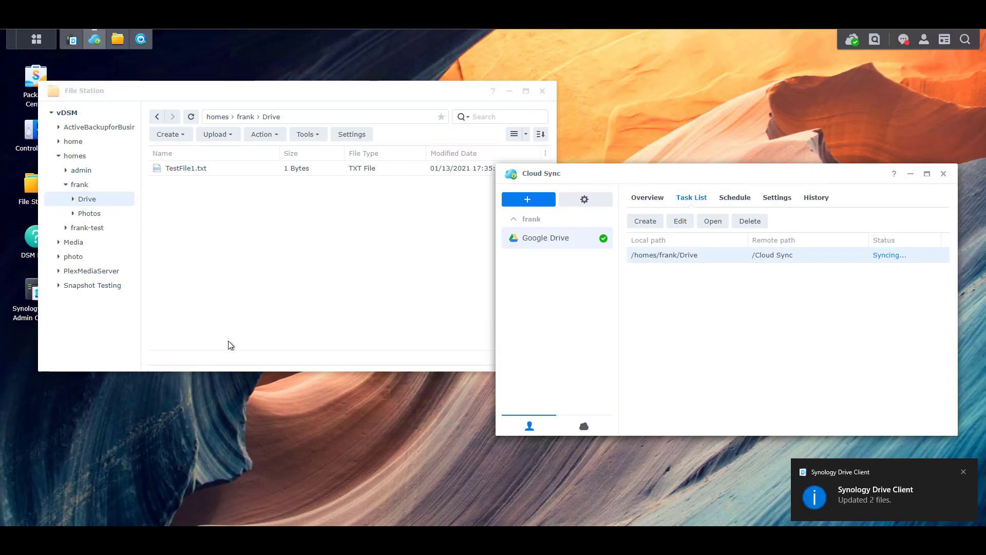
{"action": "left_click", "coordinate": [248, 310]}
{"action": "left_click", "coordinate": [191, 117]}
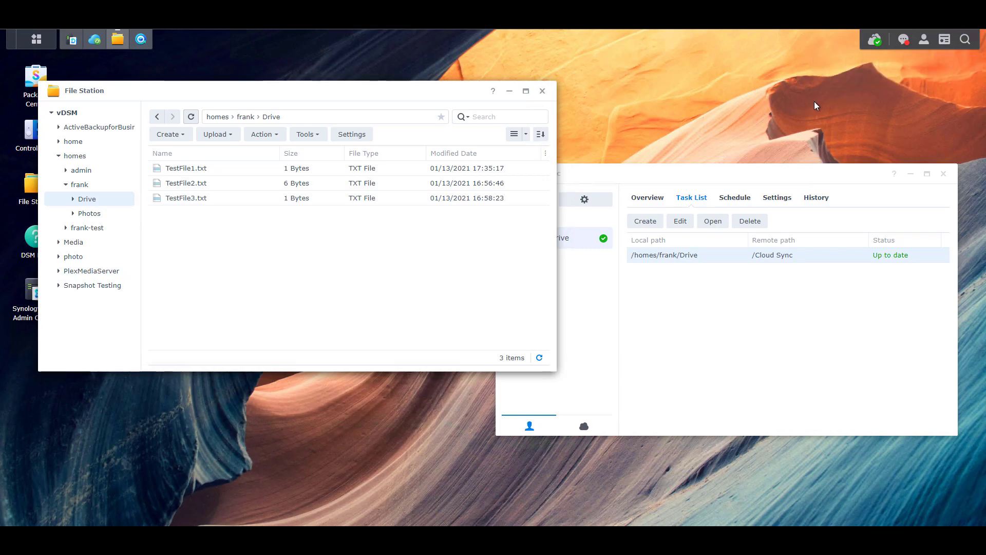
{"action": "left_click", "coordinate": [816, 197]}
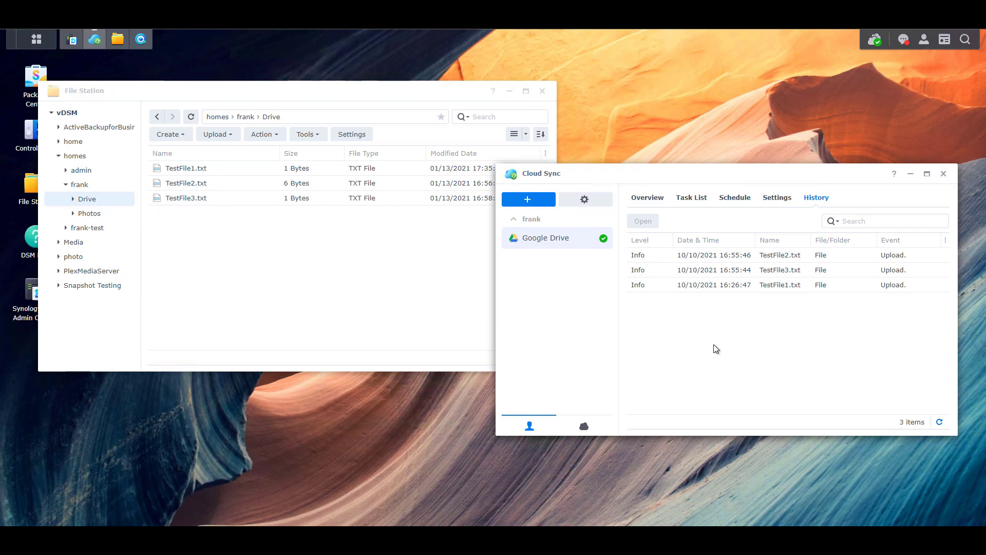
Delete TestFile3.txt from the PC's Documents folder.
{"action": "key", "text": "alt+Tab"}
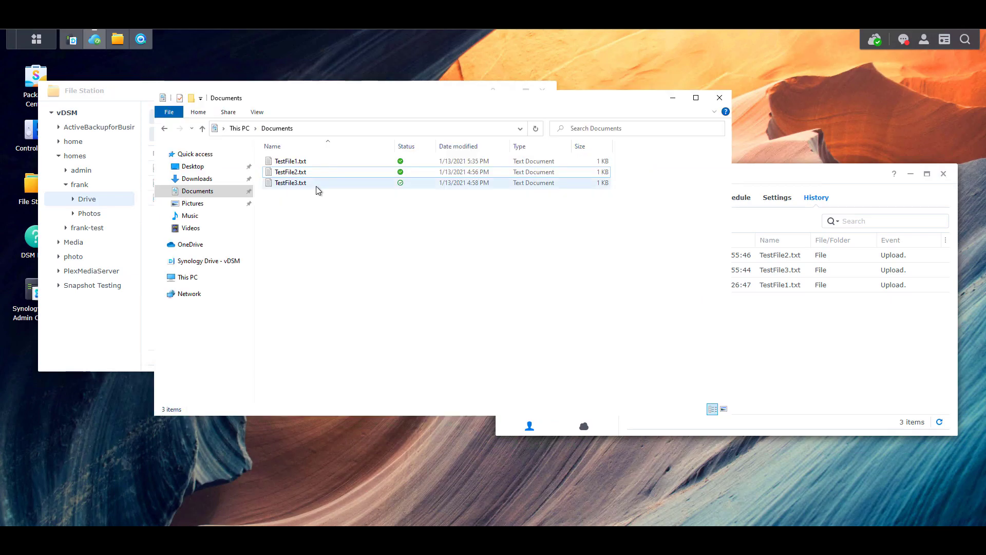
{"action": "left_click", "coordinate": [316, 184]}
{"action": "key", "text": "Delete"}
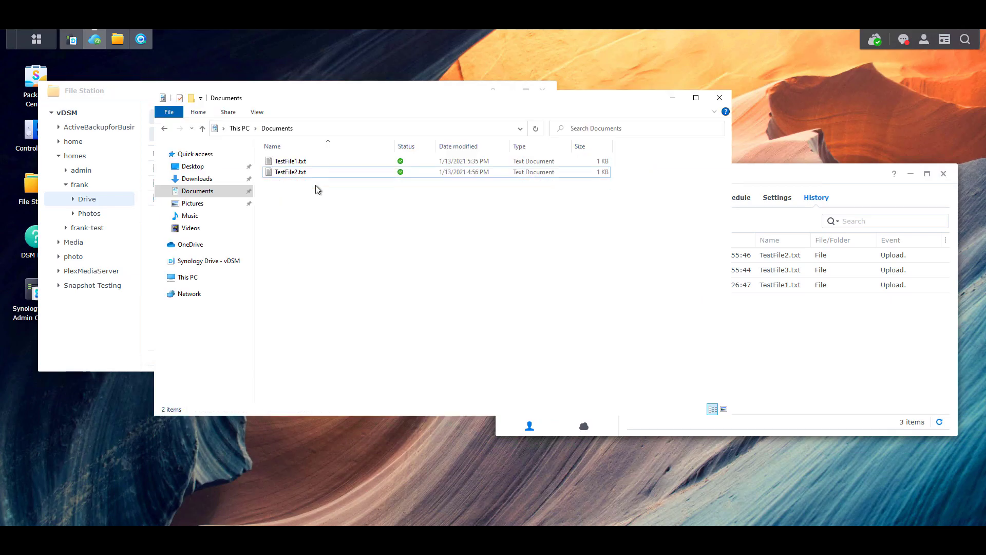
Refresh File Station to see only TestFile1.txt and TestFile2.txt, and find TestFile3.txt's deletion in Cloud Sync history.
{"action": "left_click", "coordinate": [136, 95]}
{"action": "left_click", "coordinate": [189, 118]}
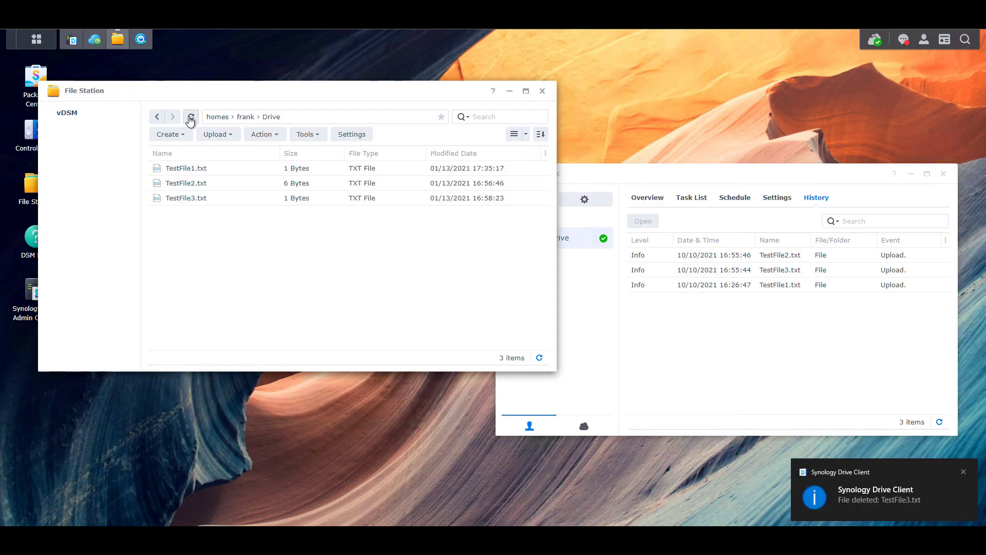
{"action": "left_click", "coordinate": [695, 392]}
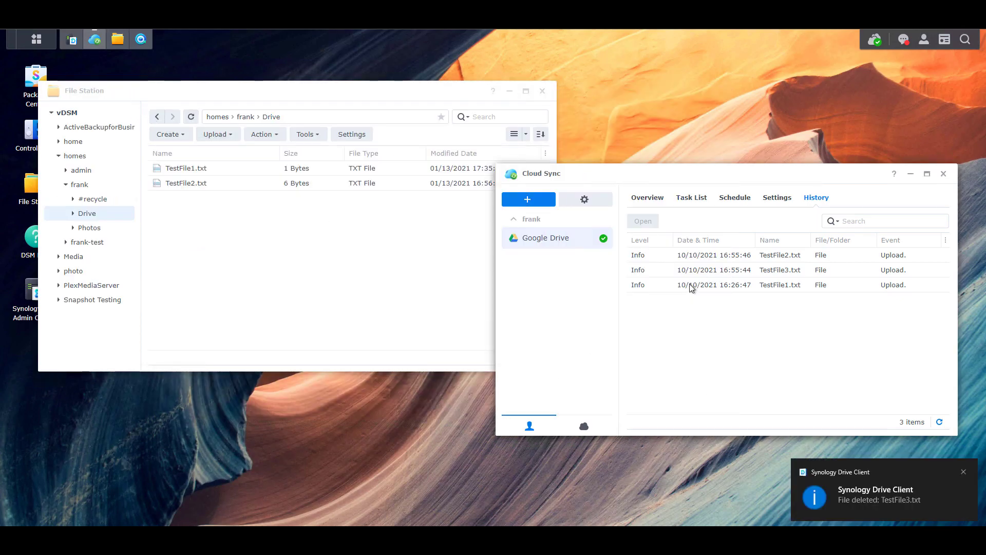
{"action": "left_click", "coordinate": [775, 202]}
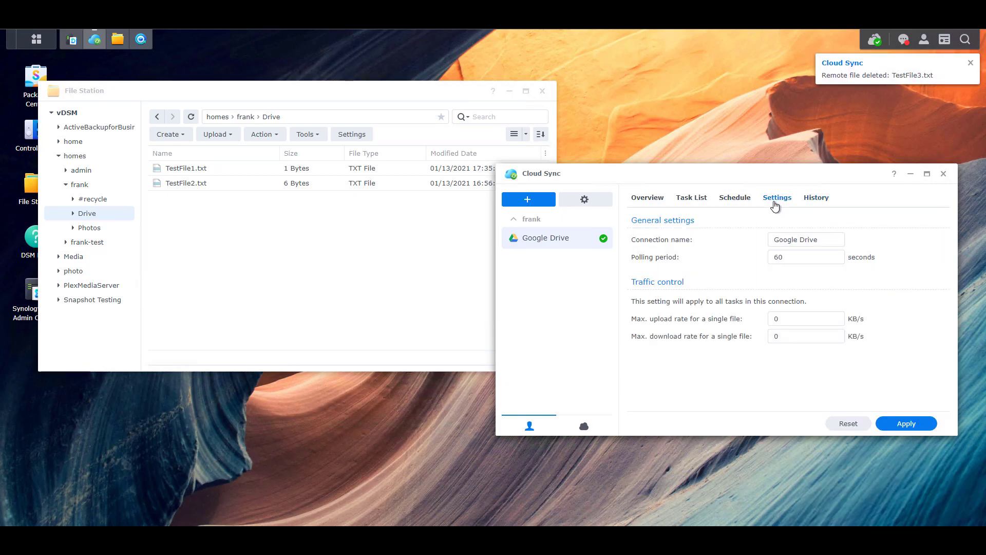
{"action": "left_click", "coordinate": [814, 198]}
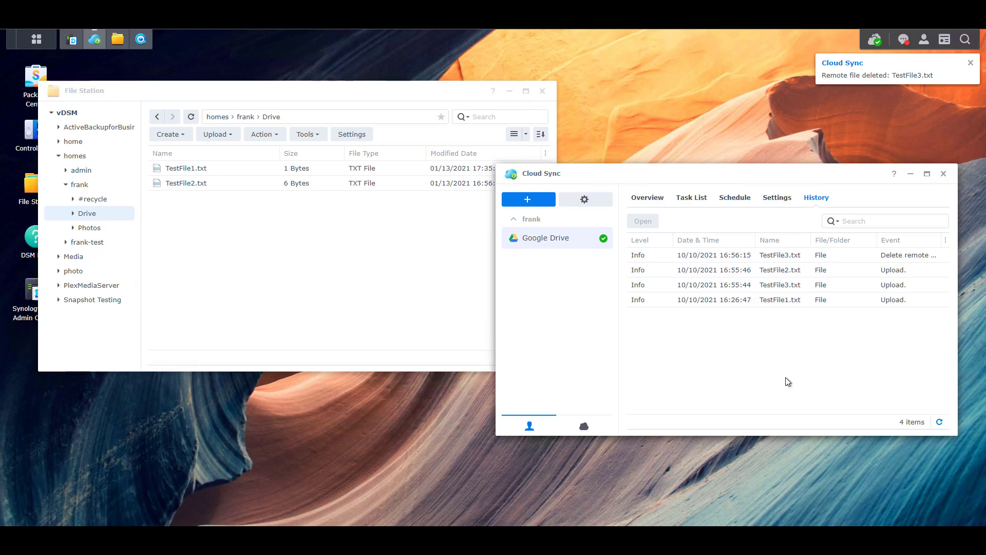